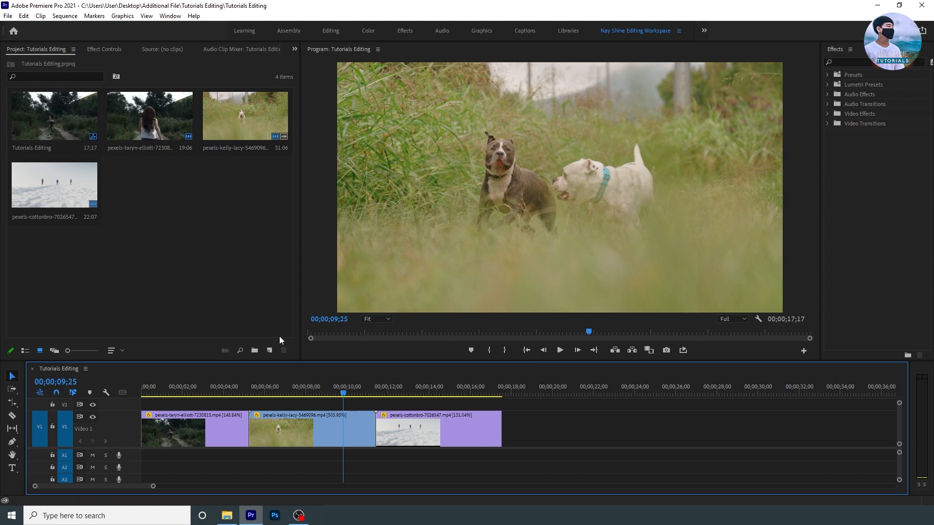
{"action": "left_click", "coordinate": [852, 75]}
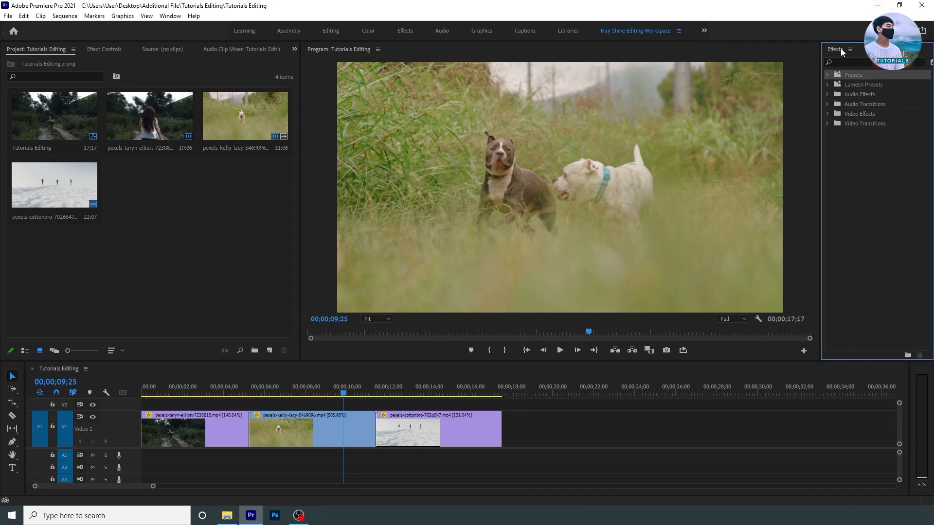
{"action": "right_click", "coordinate": [848, 75]}
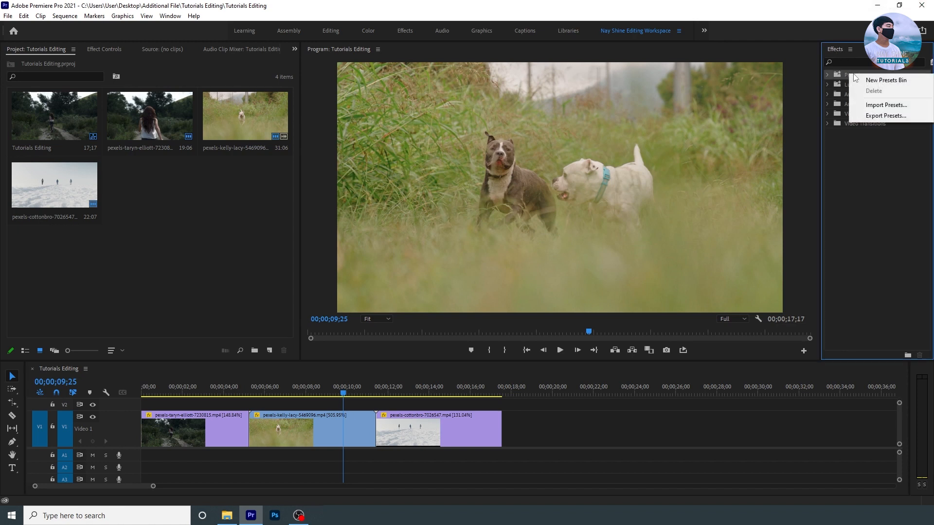
{"action": "left_click", "coordinate": [873, 105]}
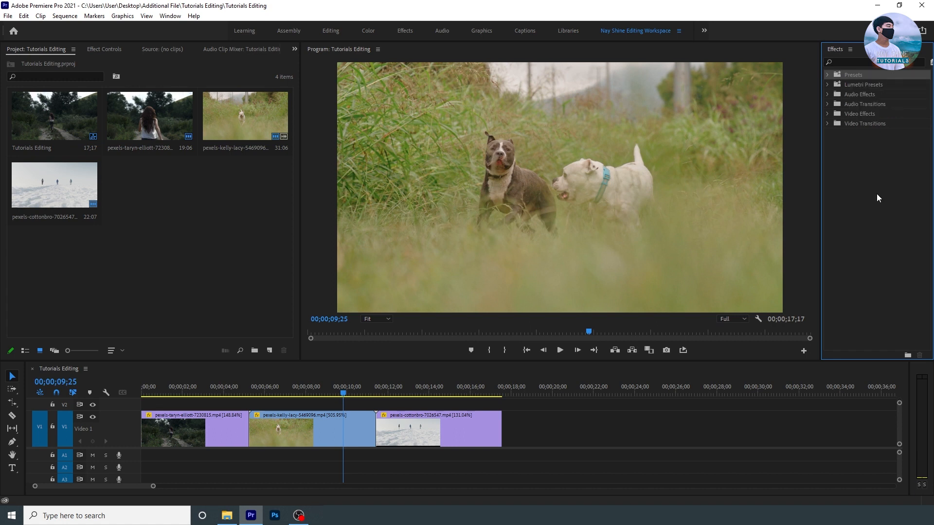
Step: Switch to File Explorer, extract the Real Handheld Movement Preset archive into its current folder, and select the extracted preset file
{"action": "left_click", "coordinate": [227, 515]}
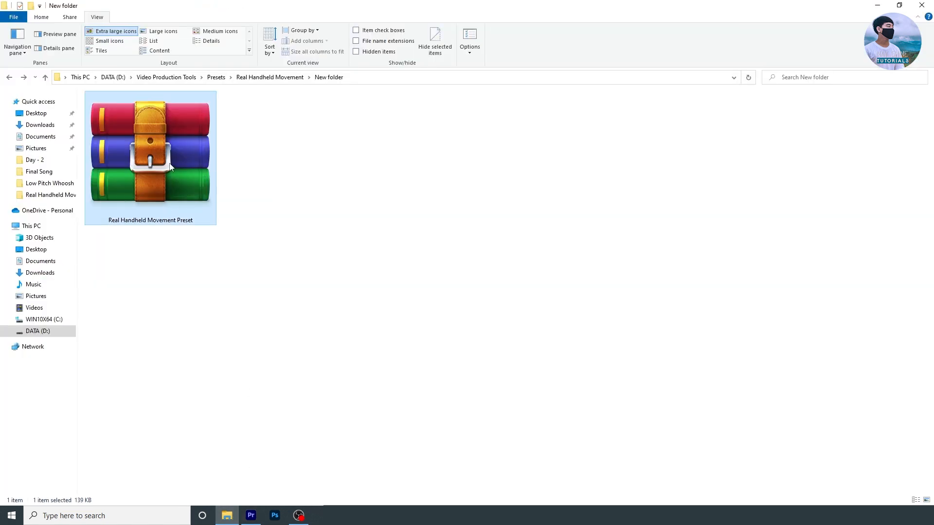
{"action": "right_click", "coordinate": [169, 163]}
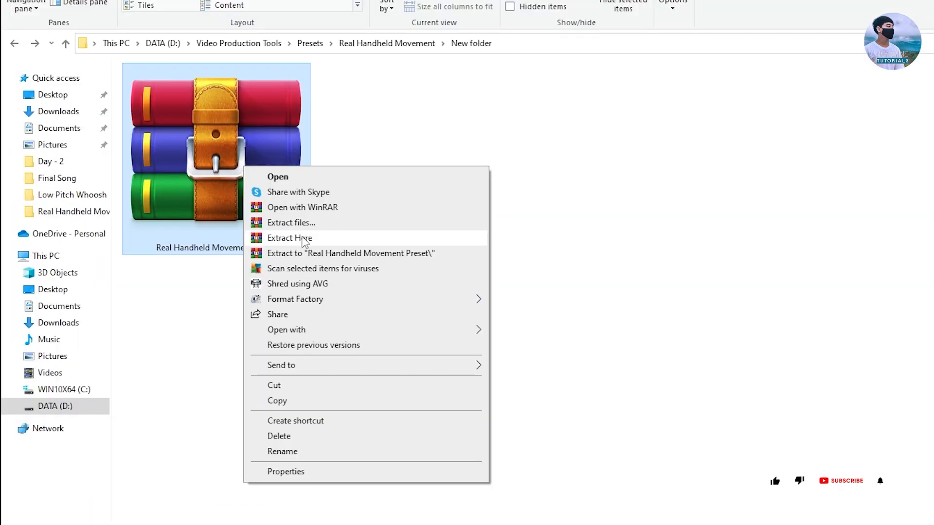
{"action": "left_click", "coordinate": [293, 238]}
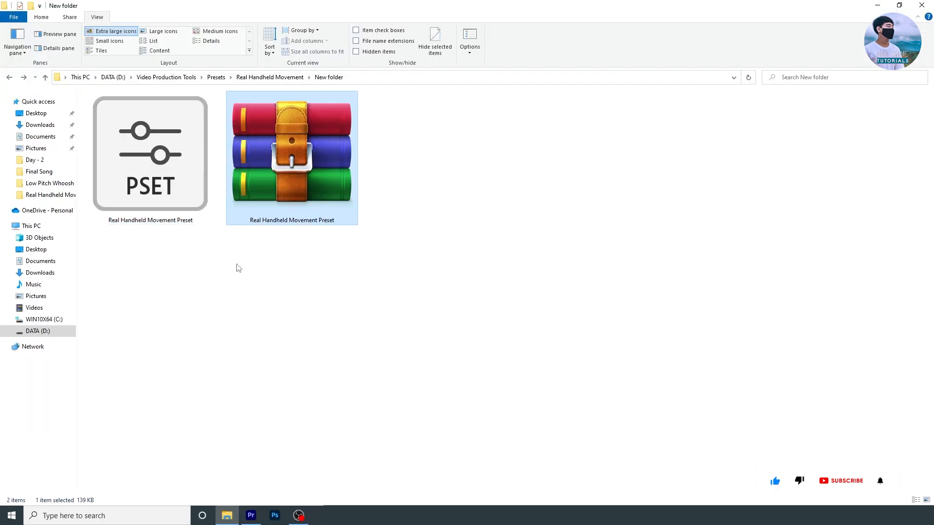
{"action": "left_click", "coordinate": [141, 193]}
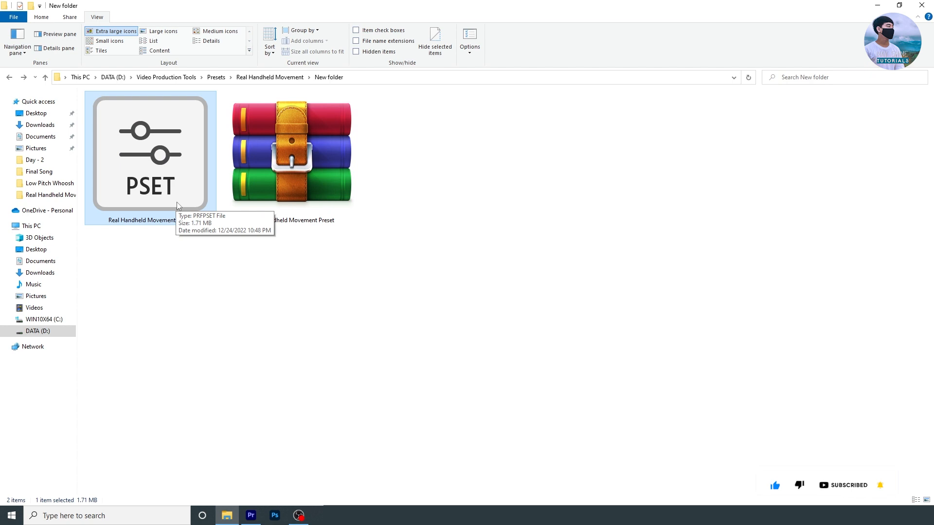
Step: Switch back to Premiere Pro and import the Real Handheld Movement Preset file into the effect presets
{"action": "left_click", "coordinate": [250, 516]}
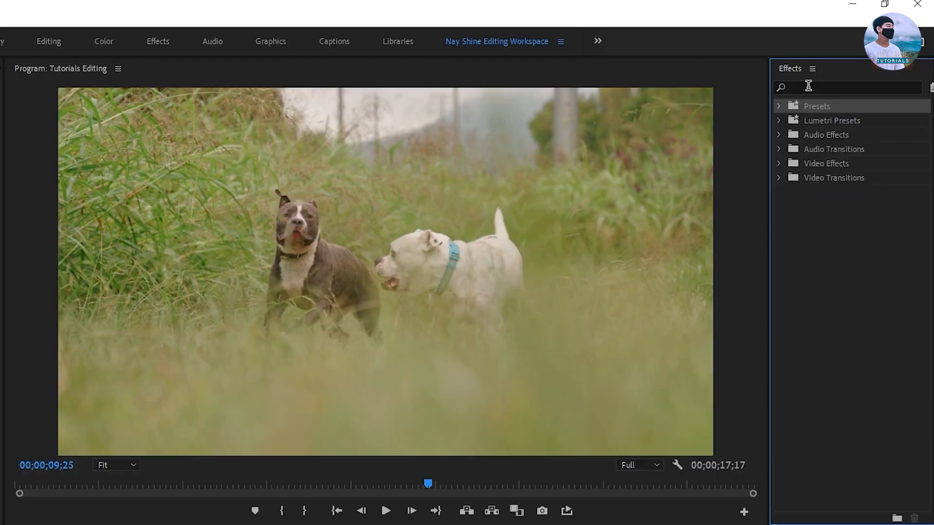
{"action": "right_click", "coordinate": [819, 108]}
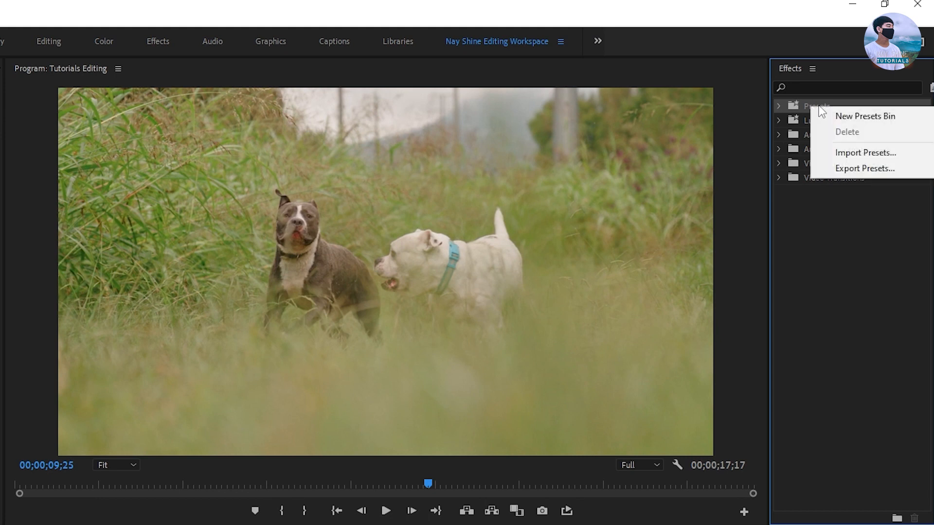
{"action": "left_click", "coordinate": [867, 154]}
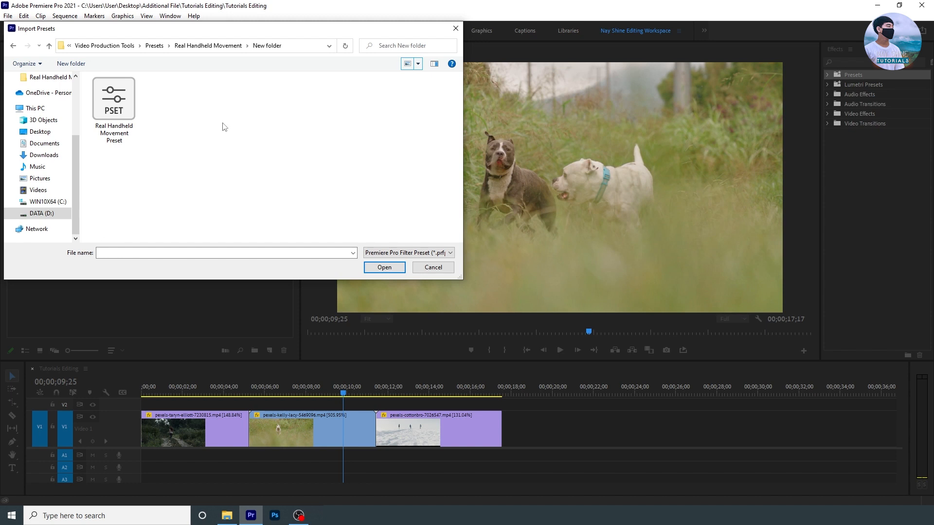
{"action": "left_click", "coordinate": [126, 109]}
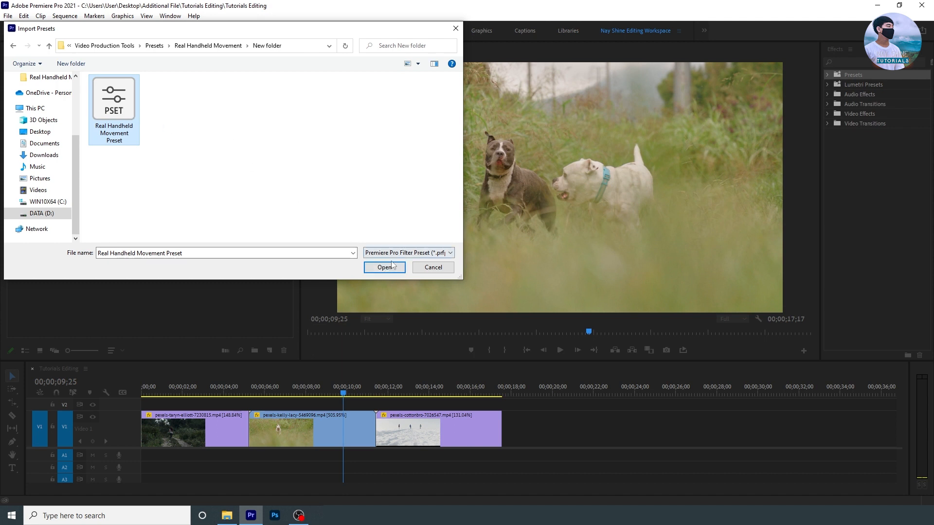
{"action": "left_click", "coordinate": [377, 265]}
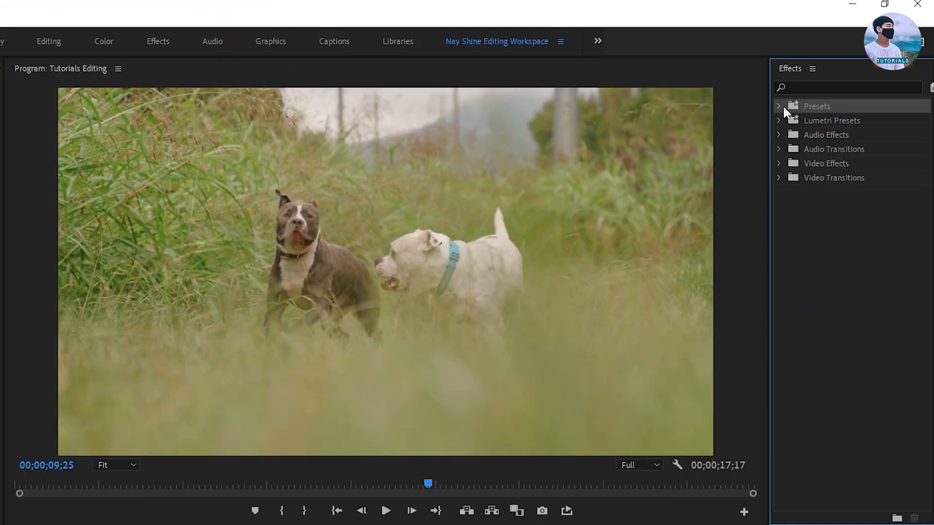
Step: Expand the Presets bin and its Fake Handheld Movement folder to list the handheld motion presets
{"action": "left_click", "coordinate": [779, 107]}
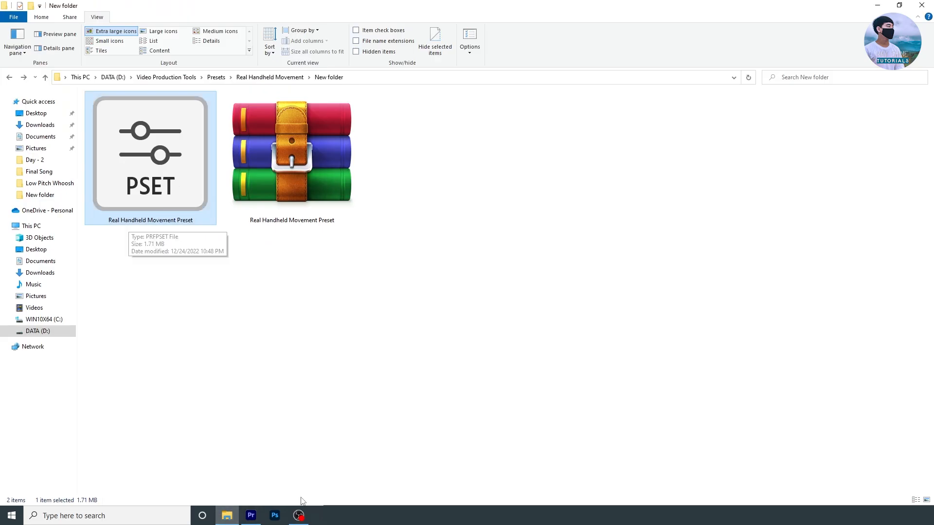
{"action": "left_click", "coordinate": [251, 515]}
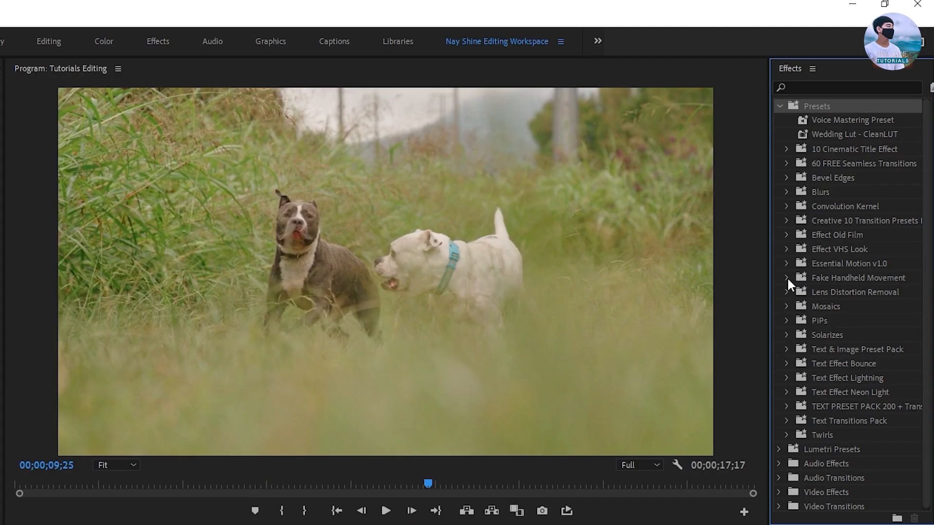
{"action": "left_click", "coordinate": [785, 277]}
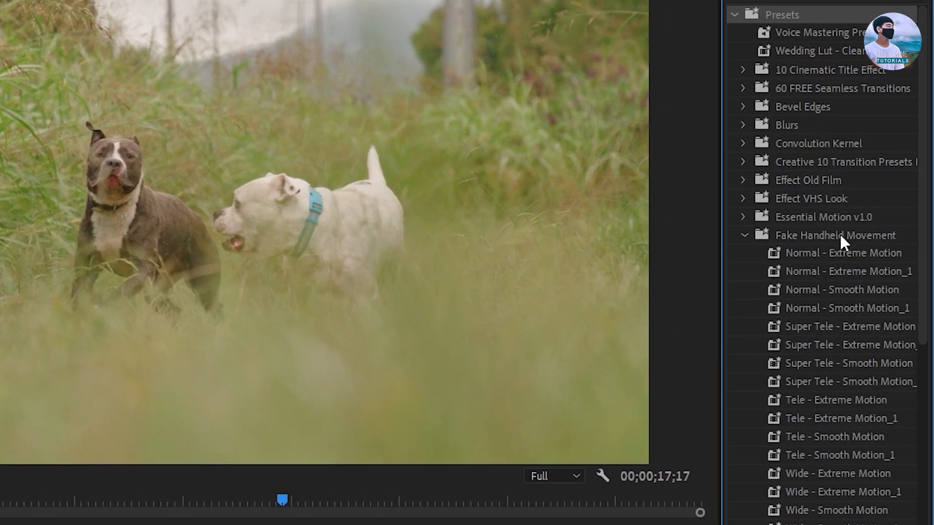
{"action": "scroll", "coordinate": [832, 233], "scroll_direction": "down", "scroll_amount": 4}
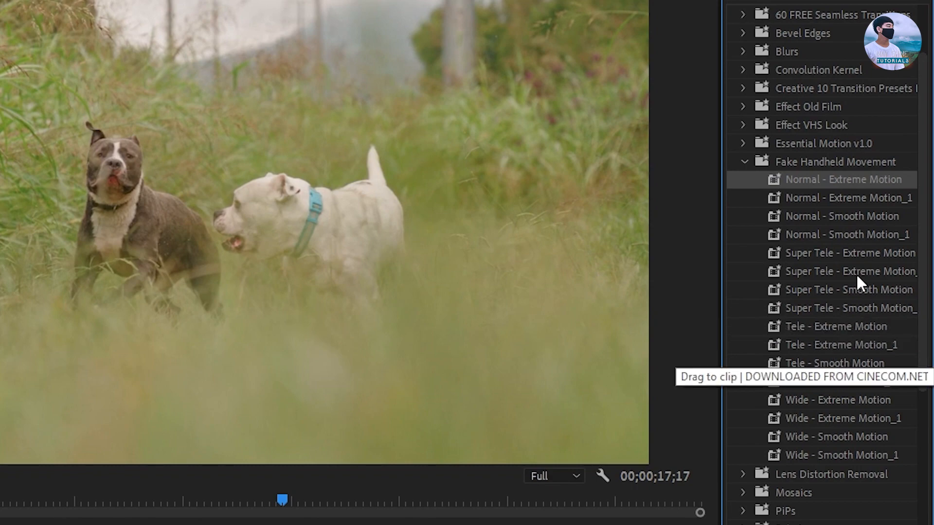
Step: Try the second Super Tele - Extreme Motion preset on the middle dog clip
{"action": "left_click", "coordinate": [856, 274]}
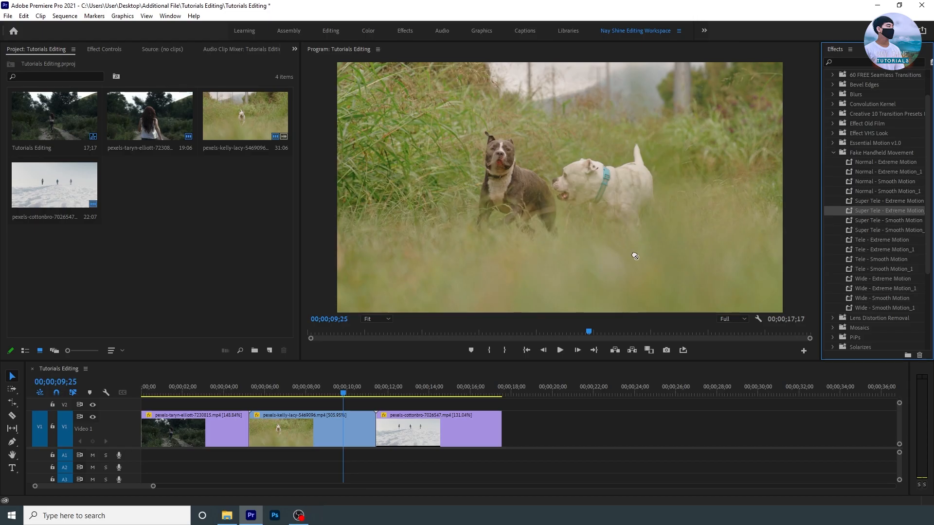
{"action": "left_click_drag", "start_coordinate": [634, 256], "coordinate": [348, 427]}
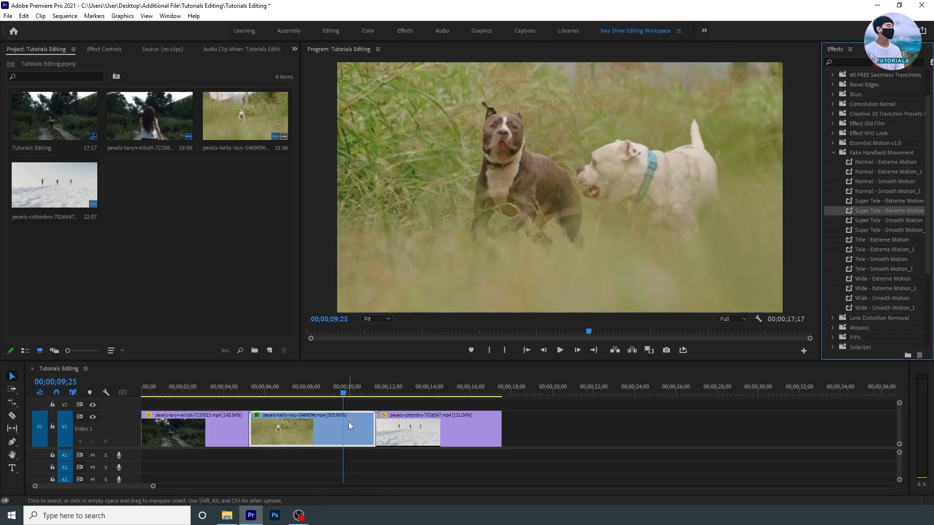
{"action": "left_click_drag", "start_coordinate": [258, 388], "coordinate": [320, 385]}
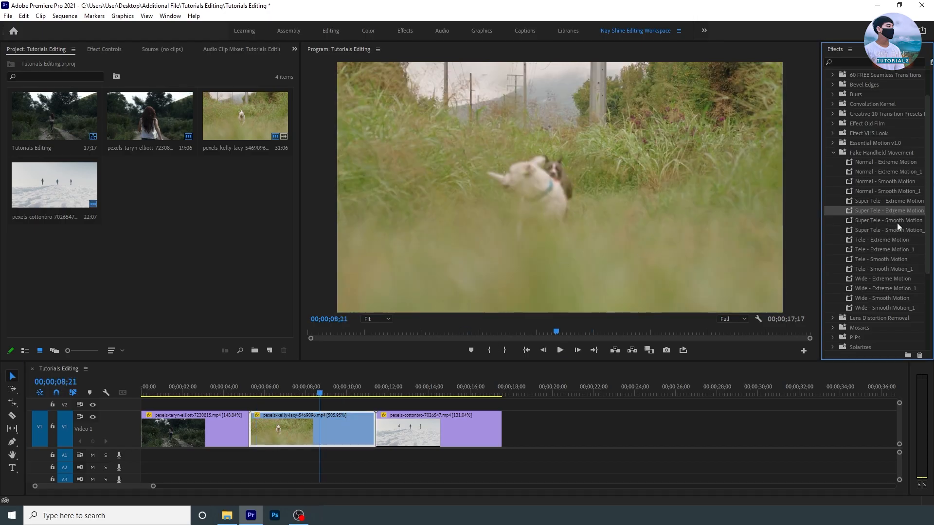
Step: Apply the Tele - Smooth Motion preset to the middle dog clip and play the clip from near its start
{"action": "left_click", "coordinate": [874, 250]}
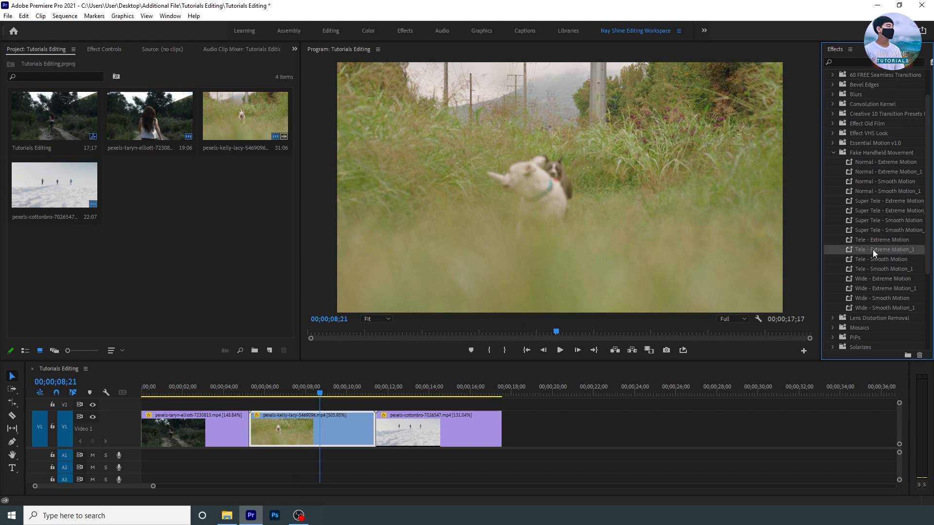
{"action": "left_click", "coordinate": [884, 256]}
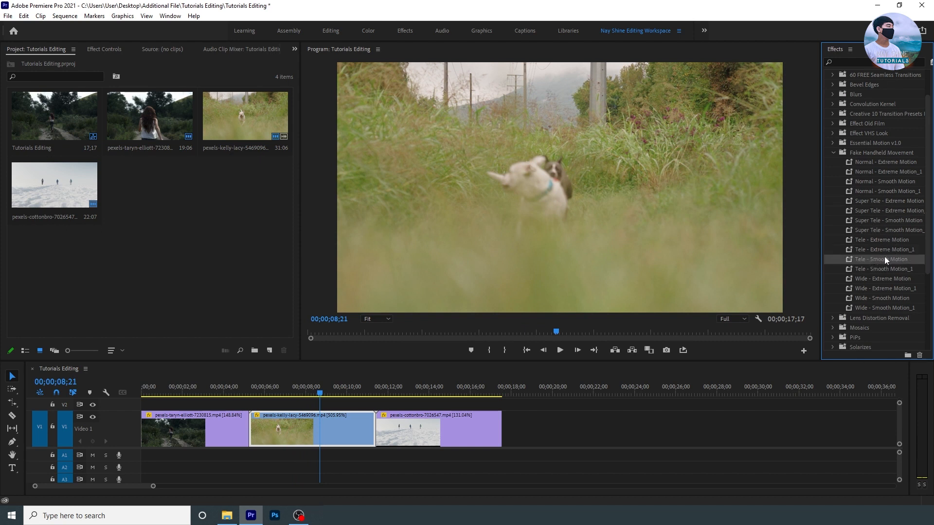
{"action": "left_click_drag", "start_coordinate": [870, 260], "coordinate": [329, 423]}
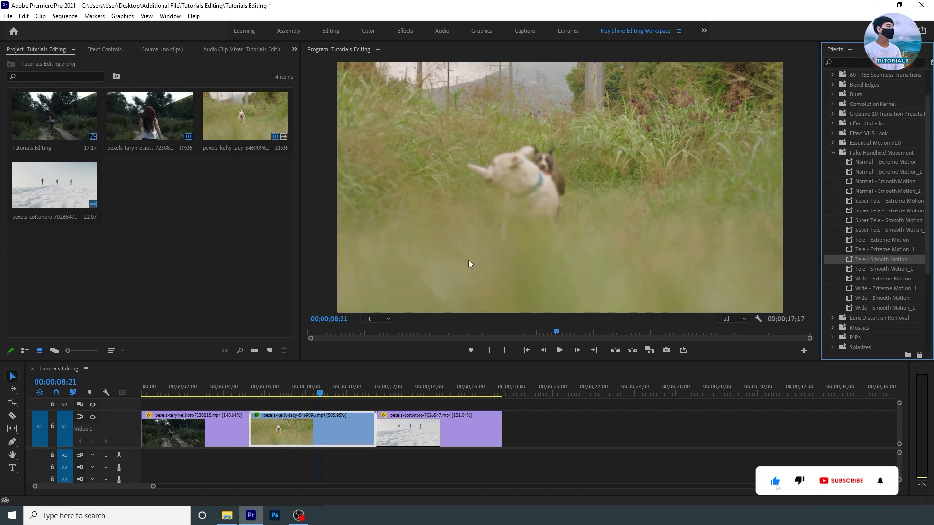
{"action": "left_click", "coordinate": [260, 393]}
{"action": "key", "text": "space"}
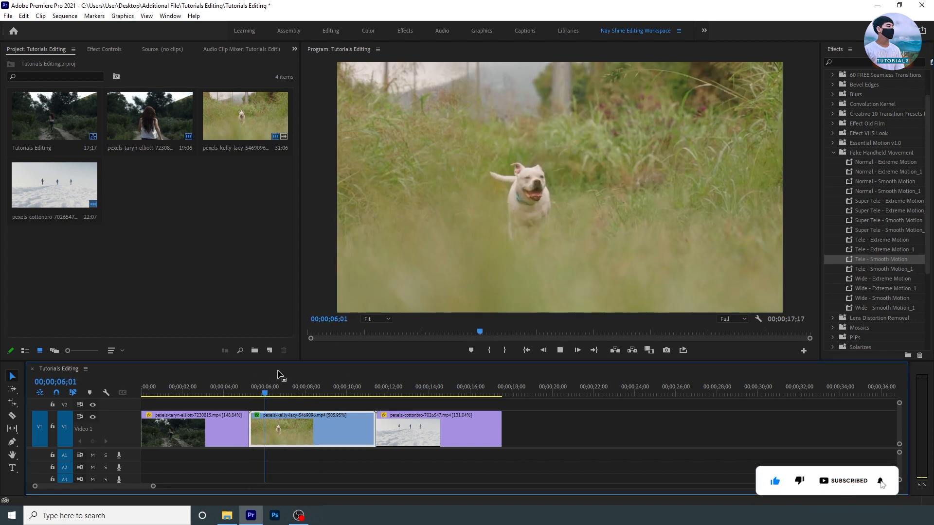
Step: Compare the dog clip's playback with its Tele - Smooth Motion Transform effect disabled and re-enabled
{"action": "left_click", "coordinate": [114, 50]}
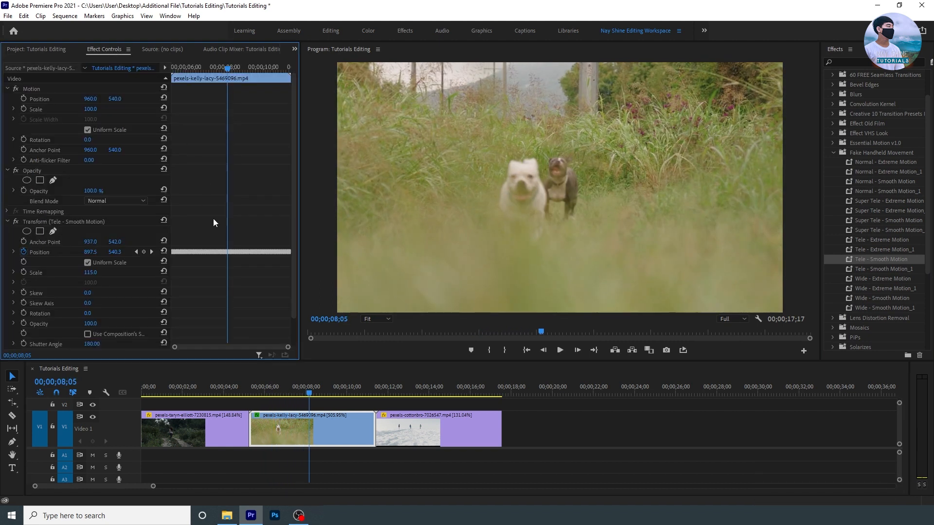
{"action": "left_click", "coordinate": [16, 222]}
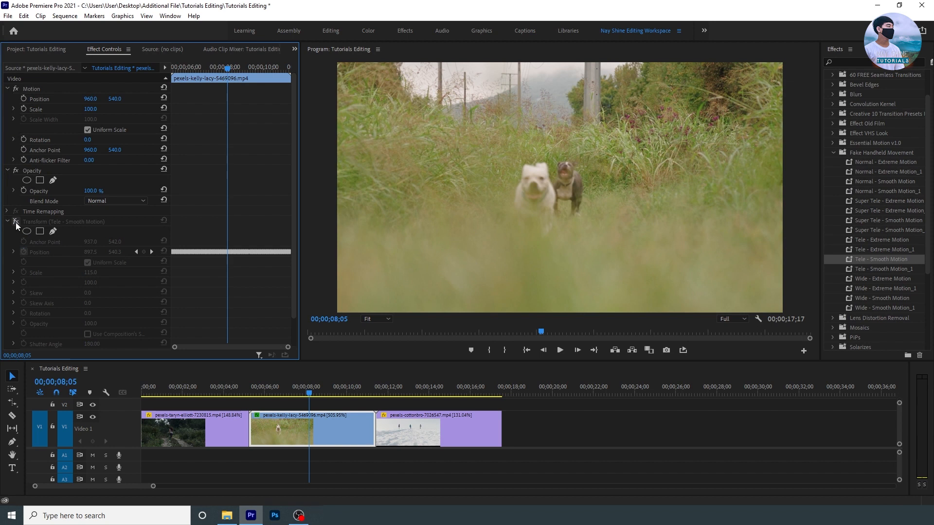
{"action": "left_click", "coordinate": [259, 393]}
{"action": "key", "text": "space"}
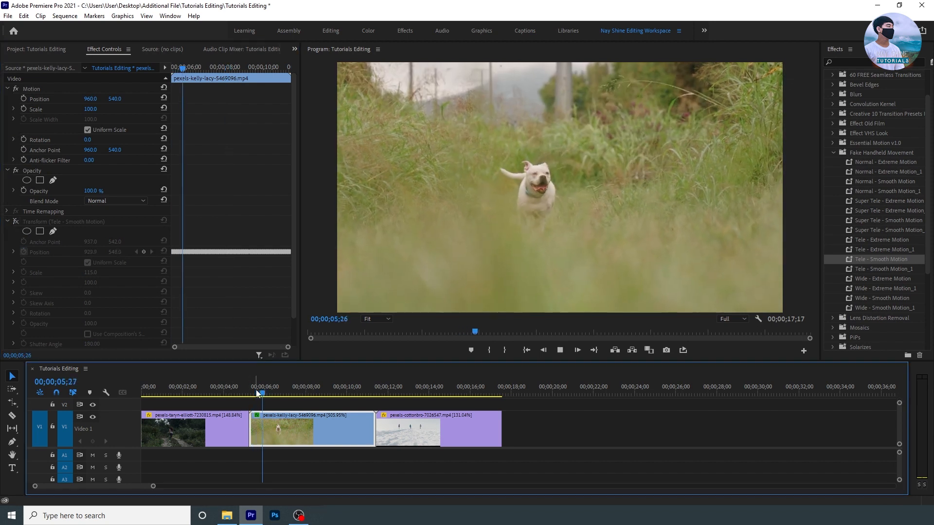
{"action": "key", "text": "space"}
{"action": "left_click", "coordinate": [19, 222]}
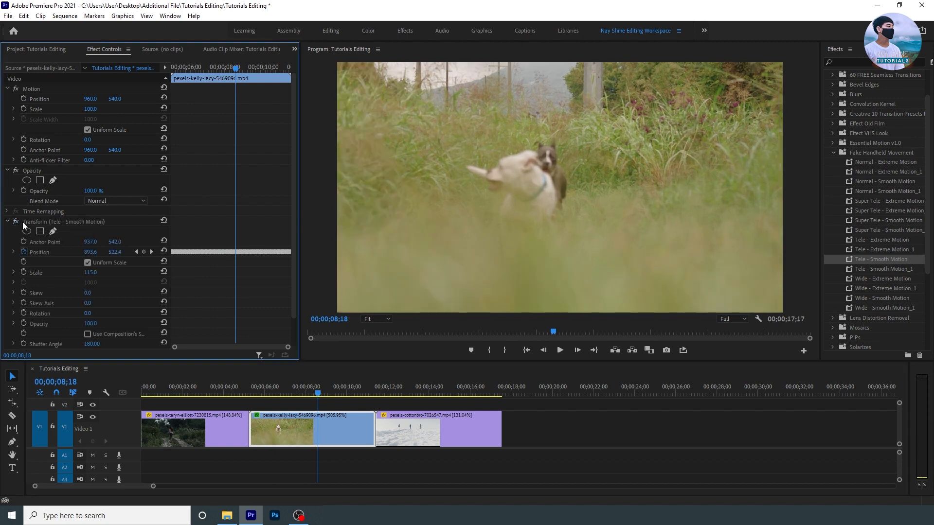
{"action": "left_click", "coordinate": [262, 387]}
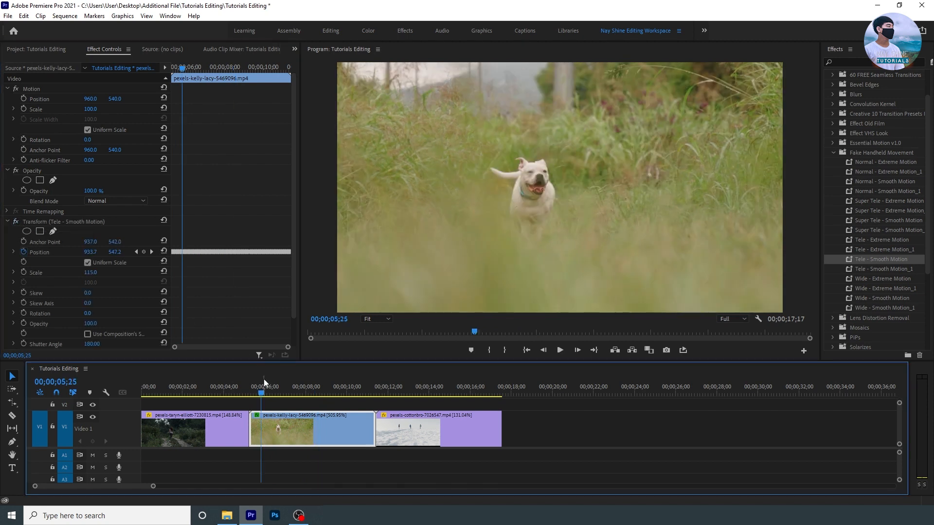
{"action": "key", "text": "space"}
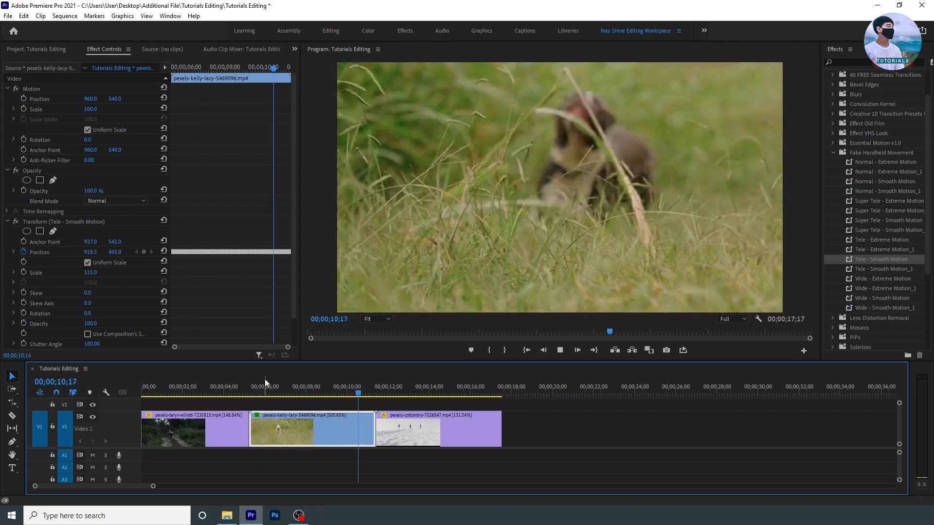
{"action": "key", "text": "space"}
Step: Apply the Wide - Smooth Motion_1 preset to the dog clip and play on into the snow clip
{"action": "left_click", "coordinate": [293, 392]}
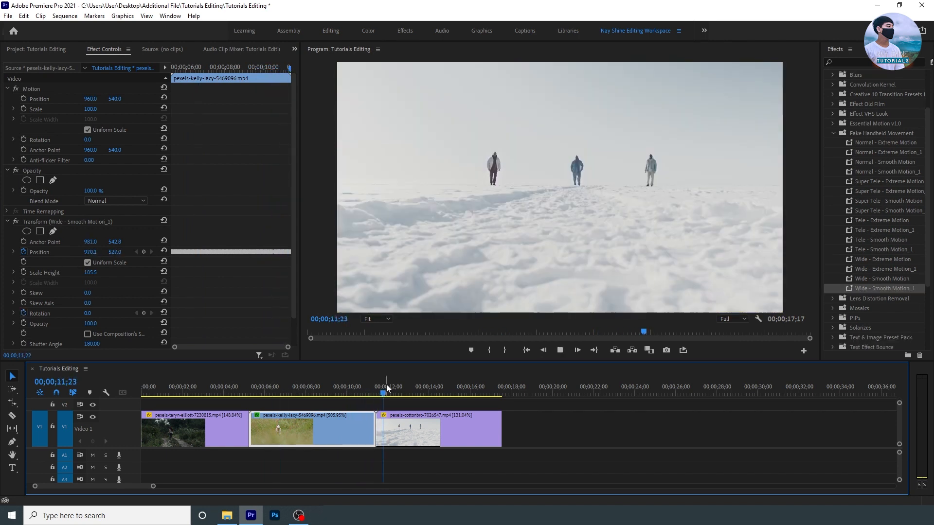
{"action": "key", "text": "space"}
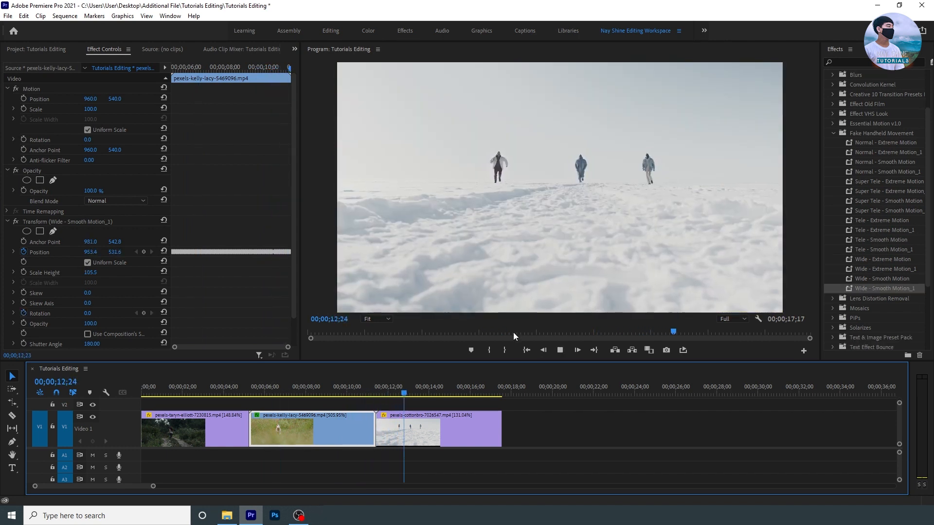
{"action": "key", "text": "space"}
Step: Try the Wide - Smooth Motion_1 preset on the third clip with the snow scene and play it back
{"action": "left_click_drag", "start_coordinate": [861, 289], "coordinate": [421, 429]}
{"action": "left_click", "coordinate": [390, 386]}
{"action": "key", "text": "space"}
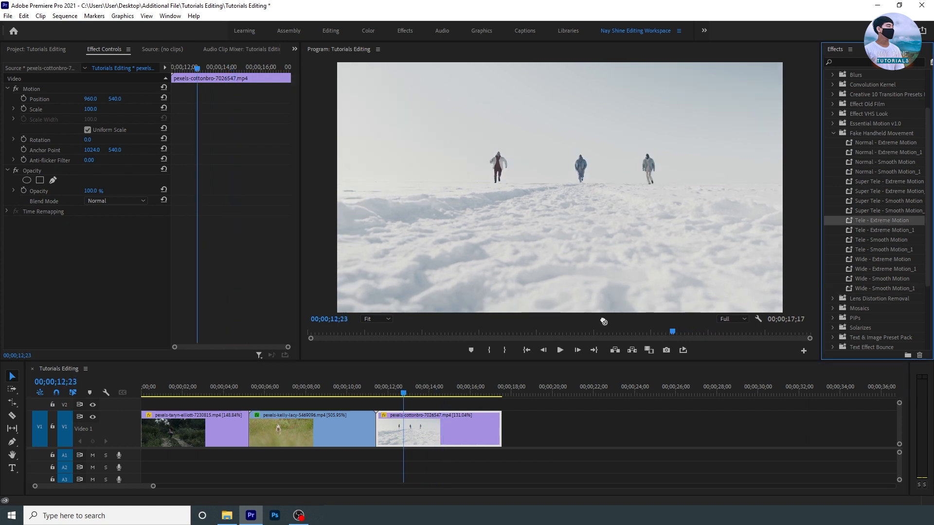
Step: Try the Tele - Extreme Motion preset on the snow clip, preview its movement, and undo the preset
{"action": "left_click_drag", "start_coordinate": [882, 221], "coordinate": [449, 434]}
{"action": "left_click", "coordinate": [386, 391]}
{"action": "key", "text": "space"}
{"action": "left_click", "coordinate": [414, 384]}
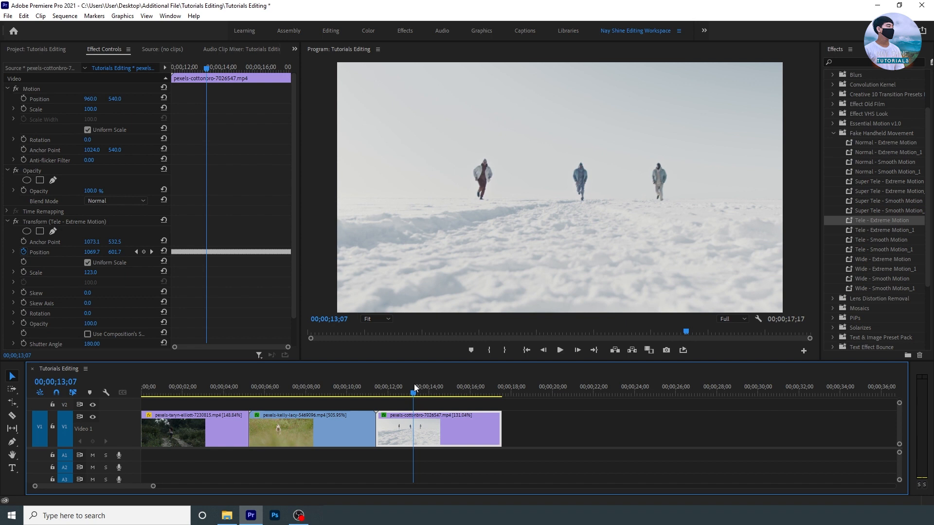
{"action": "left_click", "coordinate": [392, 392]}
{"action": "key", "text": "space"}
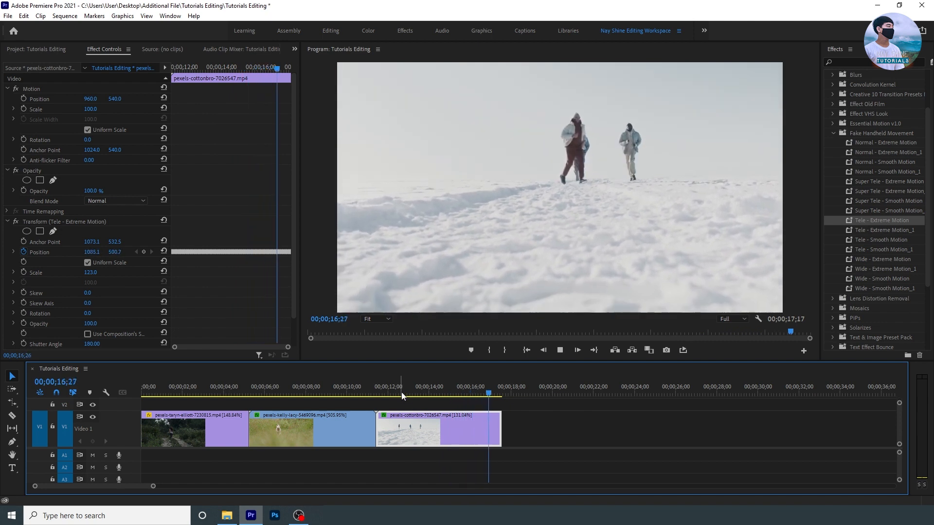
{"action": "left_click", "coordinate": [401, 392]}
{"action": "key", "text": "ctrl+z"}
Step: Apply the Super Tele - Extreme Motion preset to the snow clip and play it from near its start
{"action": "left_click_drag", "start_coordinate": [876, 181], "coordinate": [438, 430]}
{"action": "left_click", "coordinate": [384, 387]}
{"action": "key", "text": "space"}
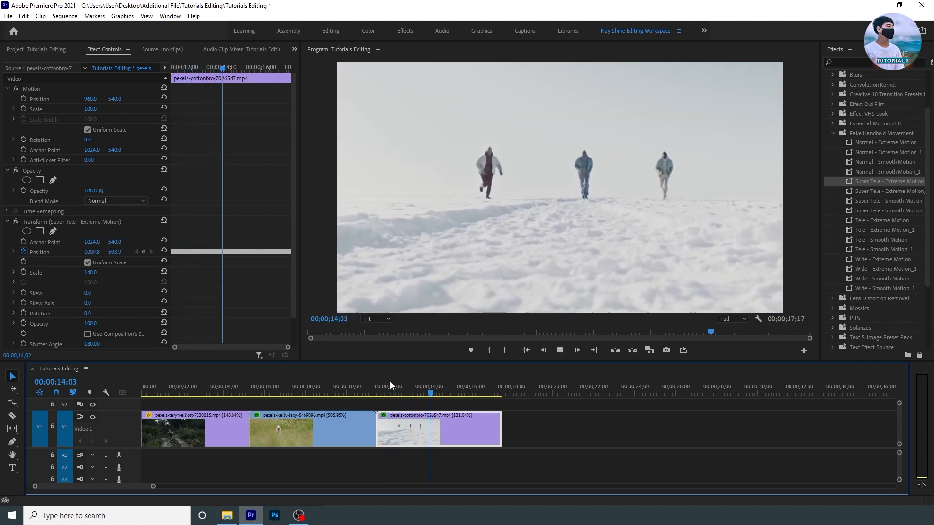
Step: Undo the preset on the snow clip, then try Super Tele - Smooth Motion_1 on it and play it back from near its start
{"action": "left_click", "coordinate": [389, 381]}
{"action": "key", "text": "ctrl+z"}
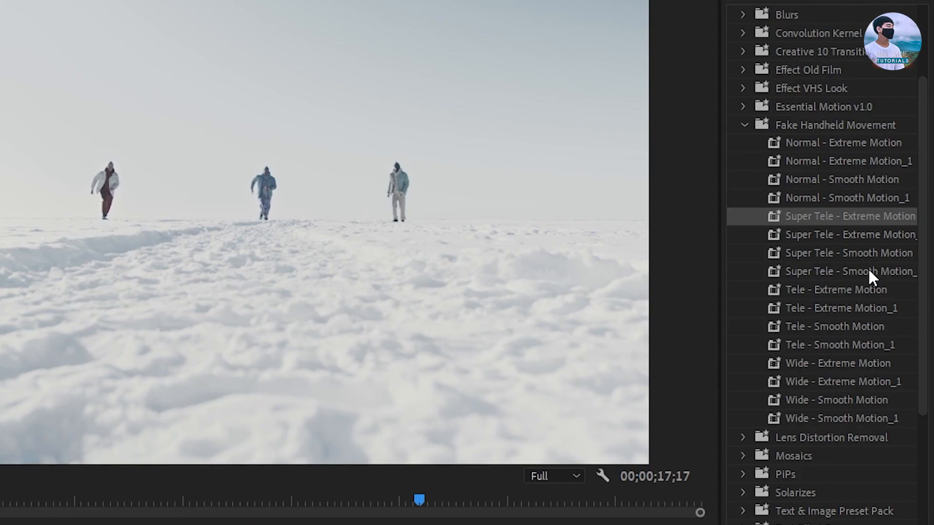
{"action": "left_click", "coordinate": [868, 269]}
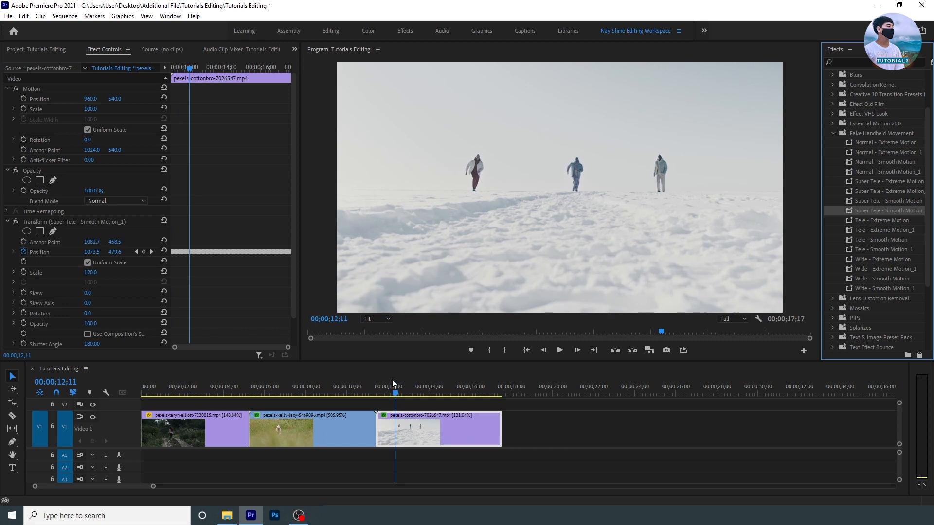
{"action": "left_click", "coordinate": [392, 379]}
{"action": "key", "text": "space"}
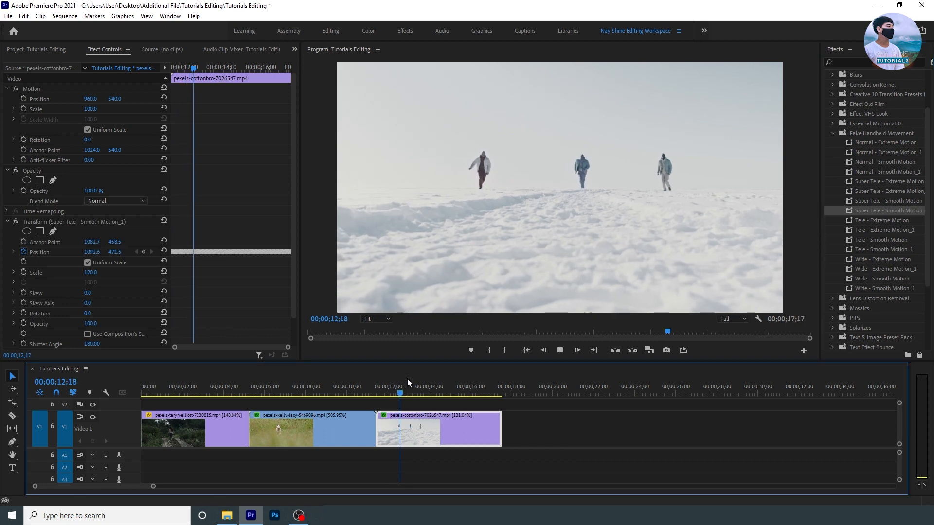
Step: Apply the Super Tele - Extreme Motion preset to the snow clip and play it back from near its start
{"action": "left_click_drag", "start_coordinate": [875, 181], "coordinate": [409, 427]}
{"action": "left_click", "coordinate": [384, 384]}
{"action": "key", "text": "space"}
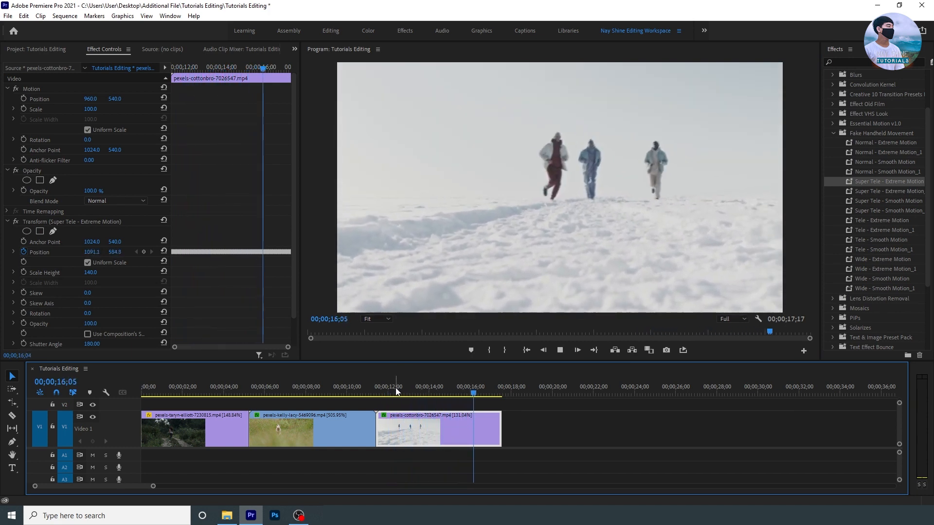
{"action": "key", "text": "space"}
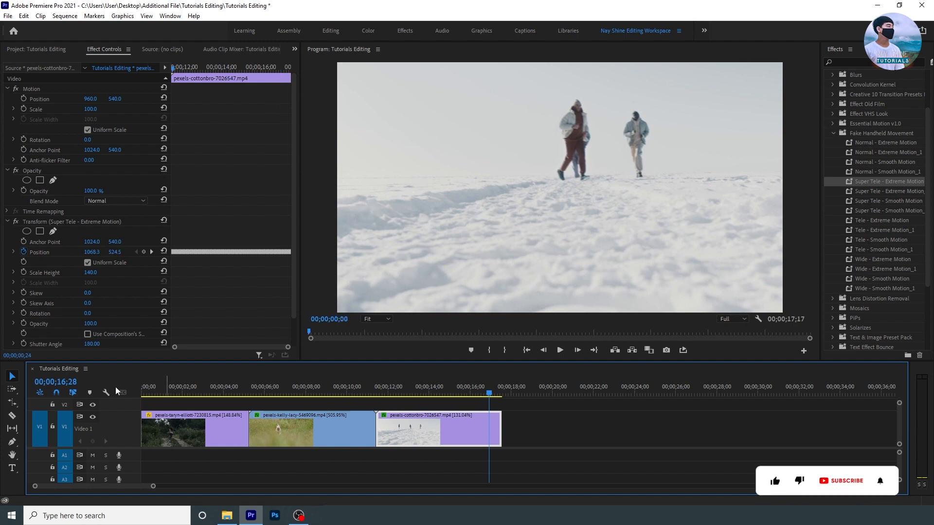
Step: Apply the Super Tele - Extreme Motion preset to the first clip with the forest runner and play it from the sequence start
{"action": "key", "text": "Home"}
{"action": "left_click", "coordinate": [187, 433]}
{"action": "key", "text": "space"}
{"action": "left_click_drag", "start_coordinate": [875, 181], "coordinate": [186, 424]}
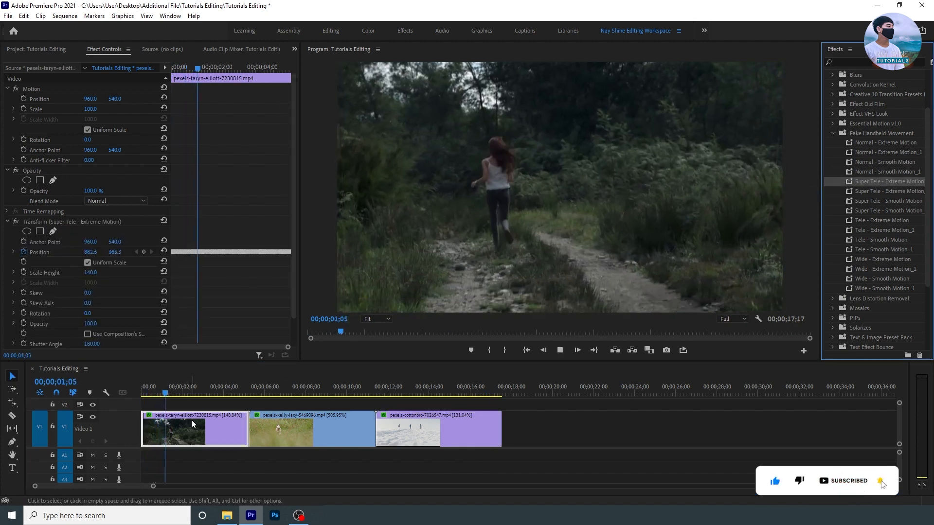
{"action": "left_click", "coordinate": [195, 410]}
{"action": "key", "text": "Home"}
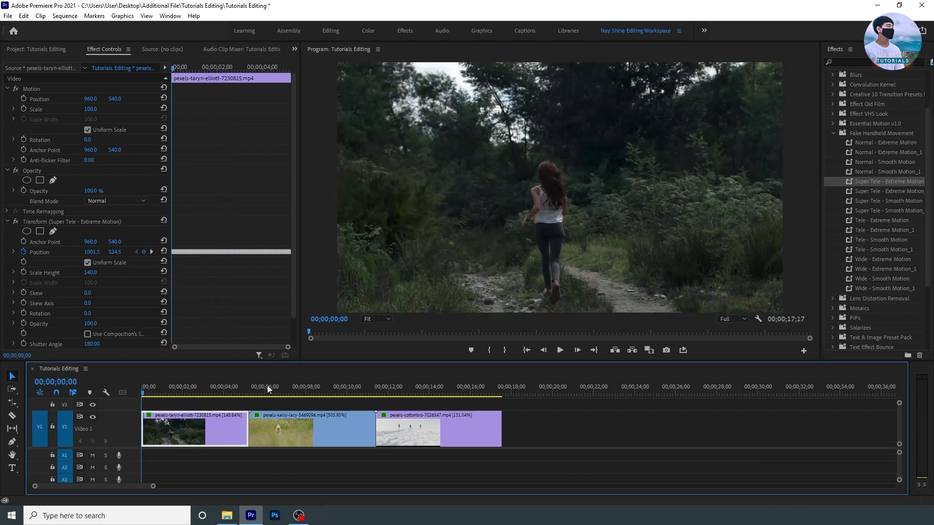
{"action": "key", "text": "space"}
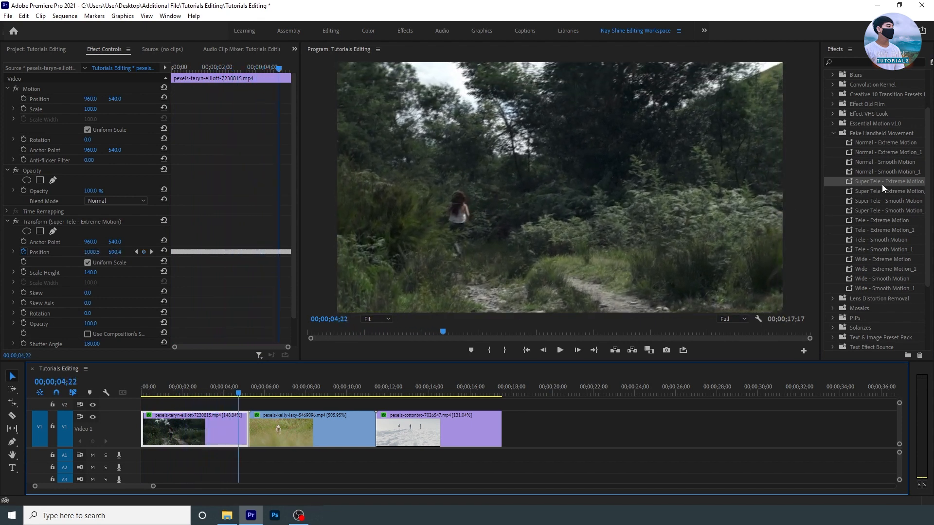
Step: Select the forest clip's Transform effect and scrub through the clip to examine its animated Position
{"action": "left_click", "coordinate": [100, 222]}
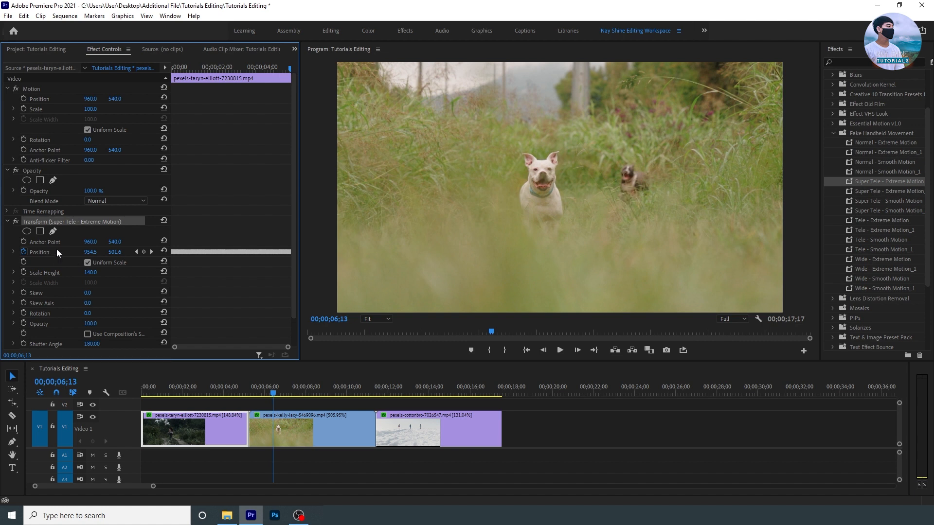
{"action": "left_click_drag", "start_coordinate": [204, 68], "coordinate": [241, 68]}
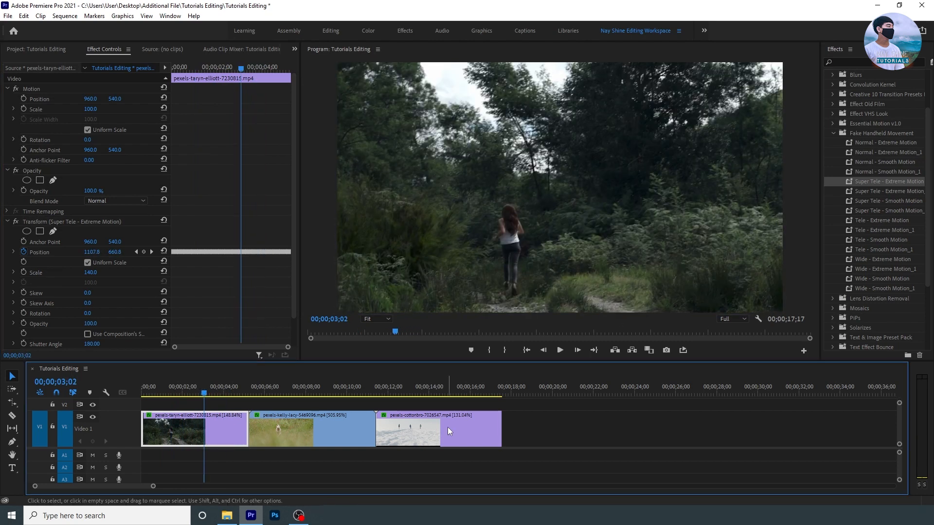